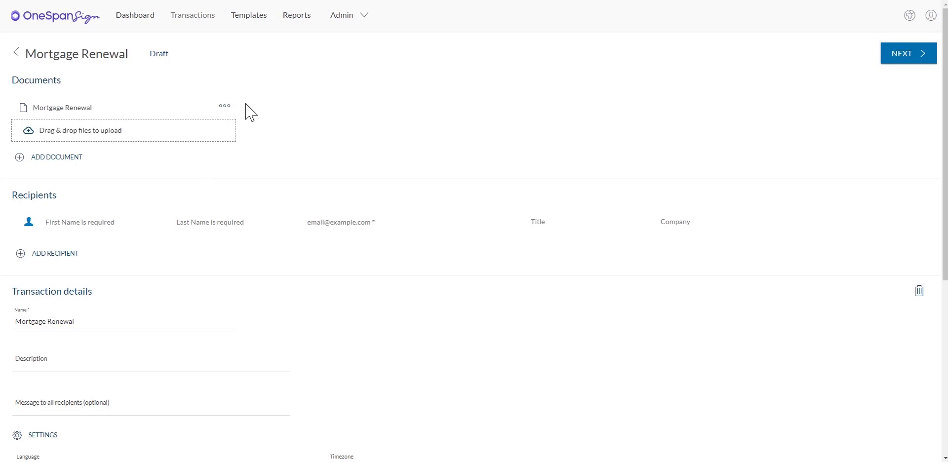
# Add yourself as the first recipient, then fill a second recipient row from a matching saved contact.
pyautogui.click(30, 225)
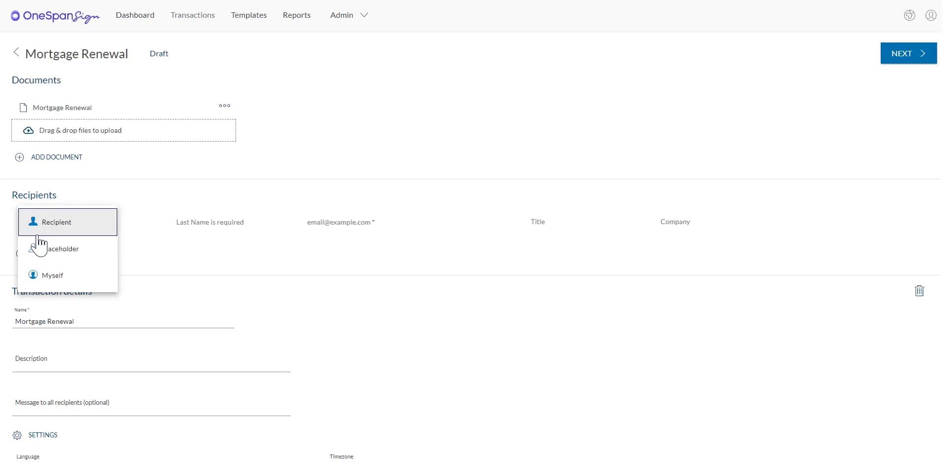
pyautogui.click(53, 275)
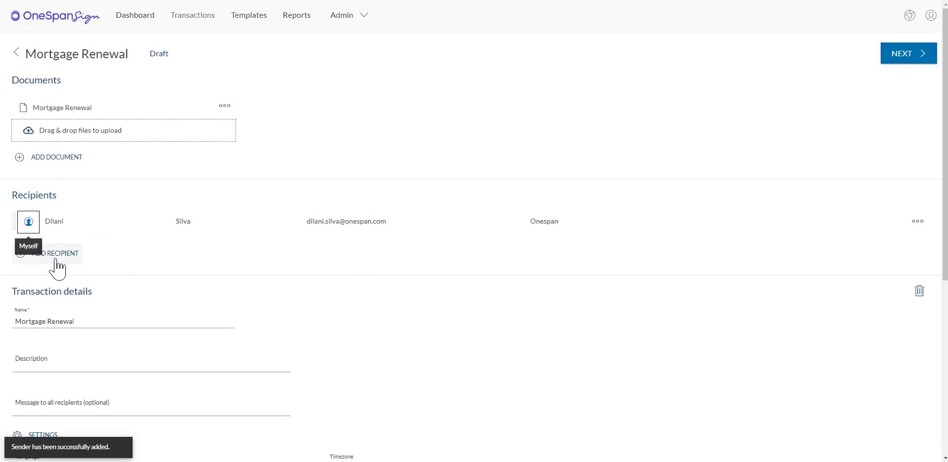
pyautogui.click(58, 267)
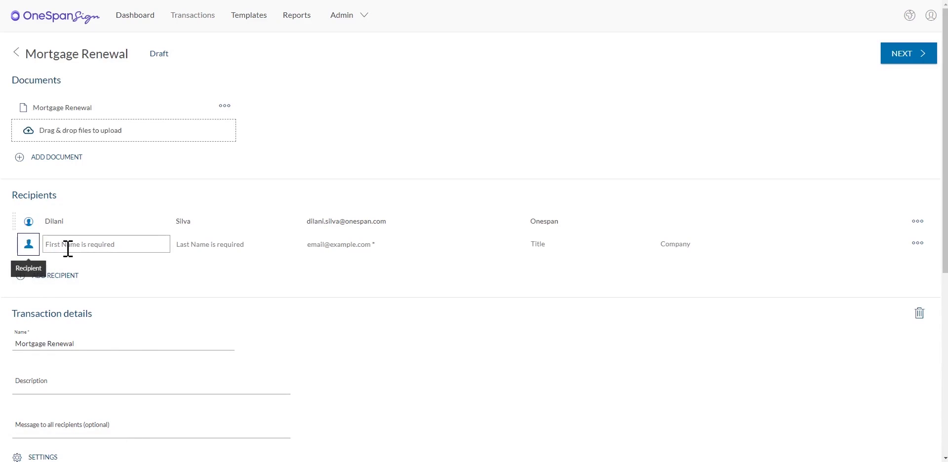
pyautogui.click(69, 246)
pyautogui.write('david')
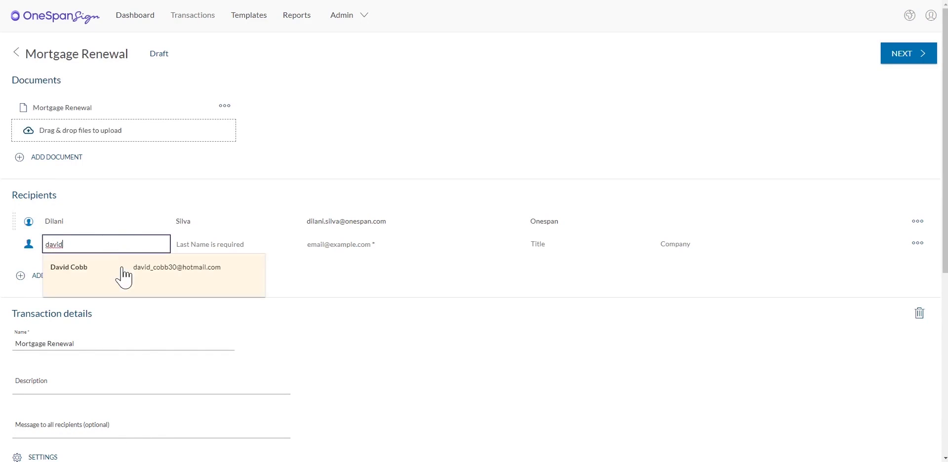
pyautogui.click(125, 275)
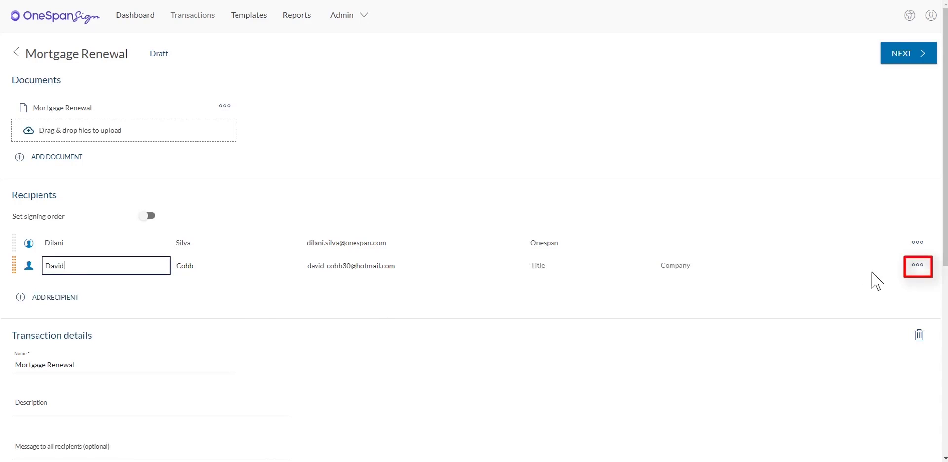
# Require SMS authentication for the second recipient using their suggested mobile number.
pyautogui.click(918, 265)
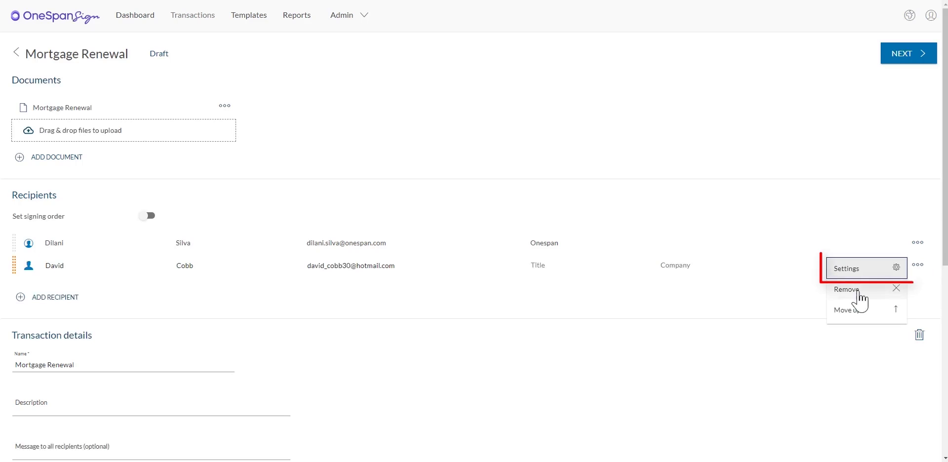
pyautogui.click(843, 272)
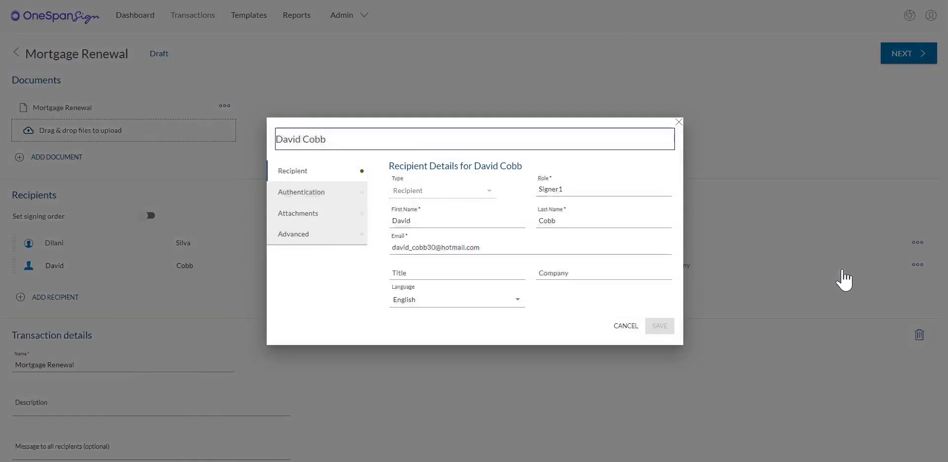
pyautogui.click(307, 195)
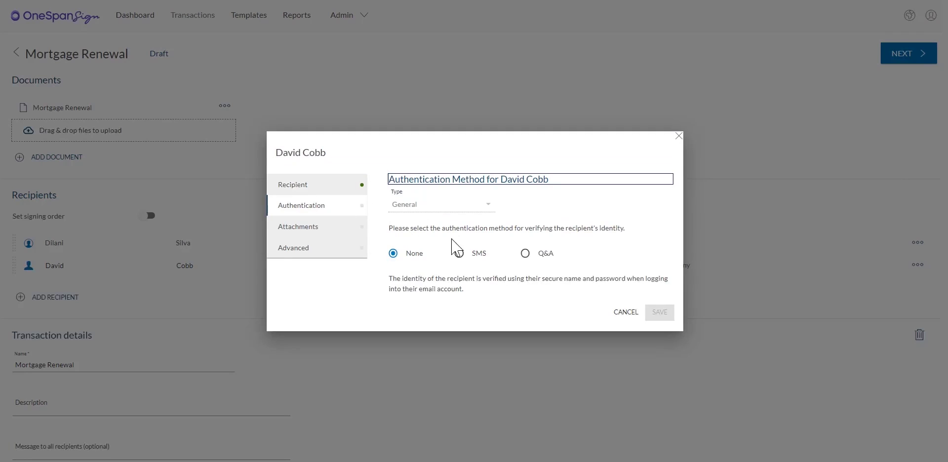
pyautogui.click(458, 253)
pyautogui.click(419, 304)
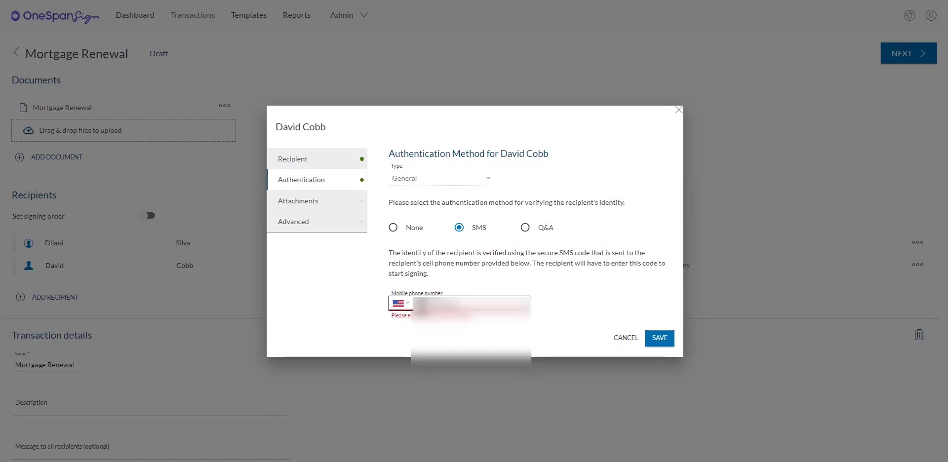
pyautogui.press('Down')
pyautogui.press('Return')
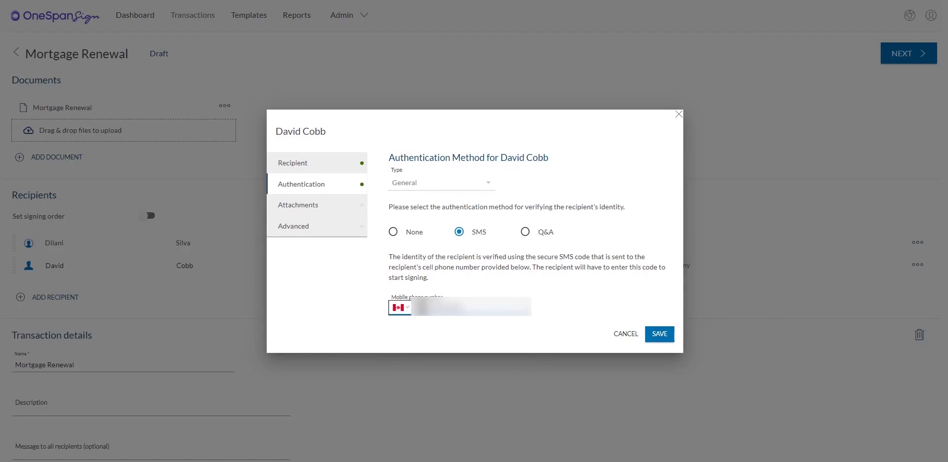
pyautogui.click(665, 342)
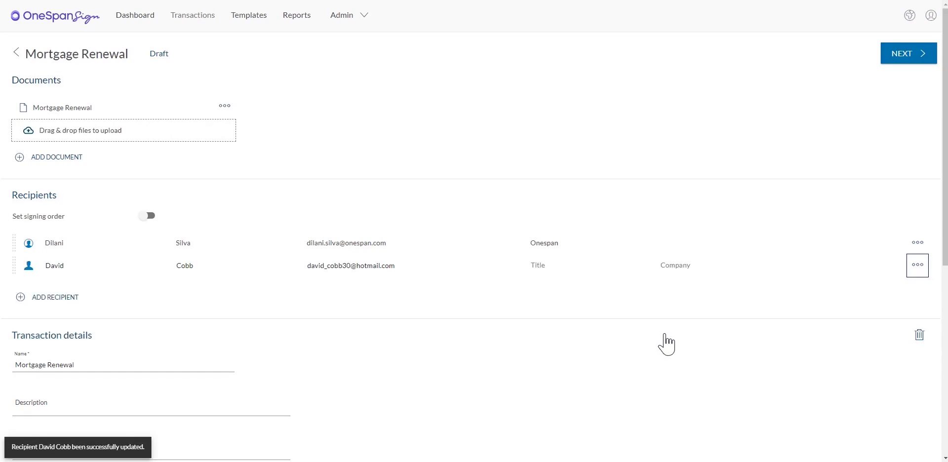
# Enable in-person signing for the Mortgage Renewal transaction.
pyautogui.scroll(-5, 666, 344)
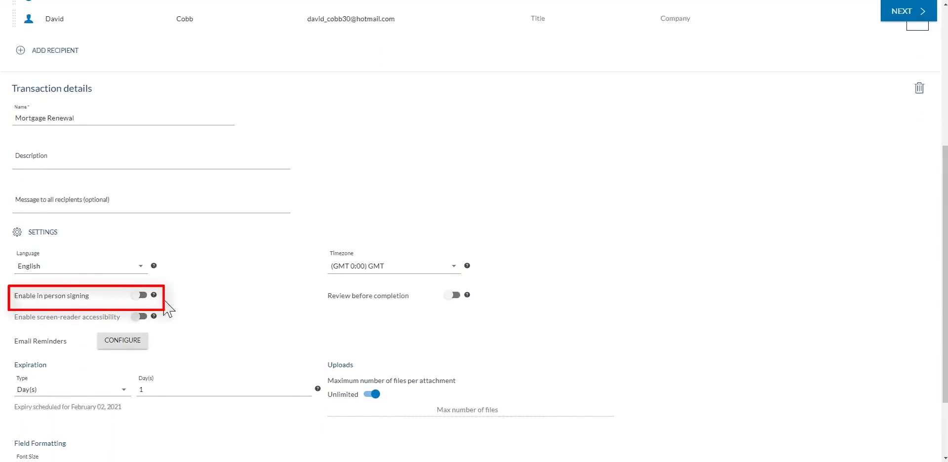
pyautogui.click(142, 297)
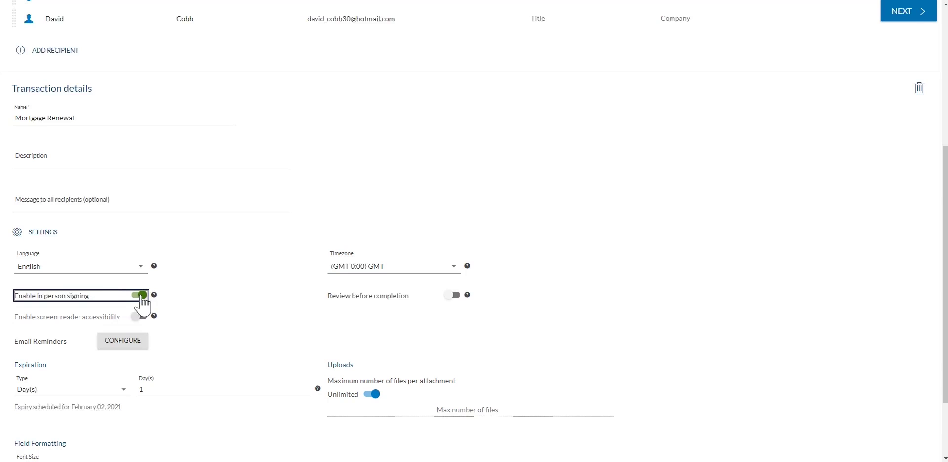
pyautogui.scroll(5, 346, 291)
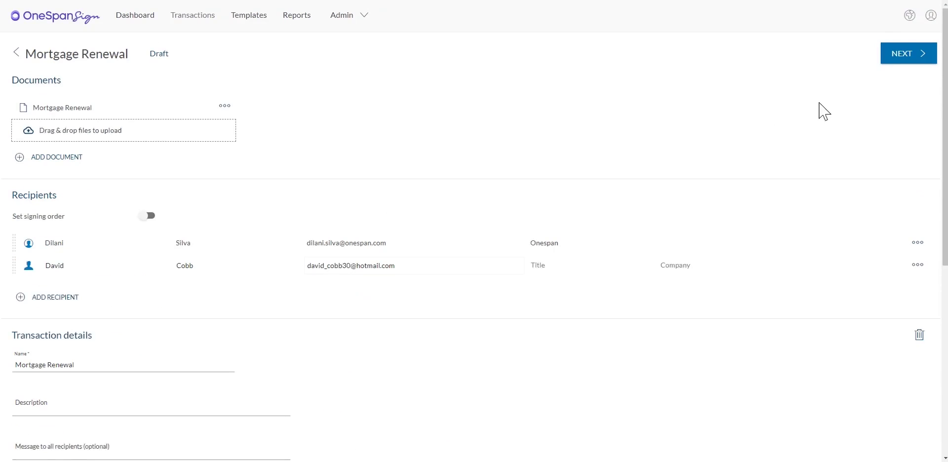
# Move to document preparation and place the sender's signature field on the Broker line.
pyautogui.click(906, 55)
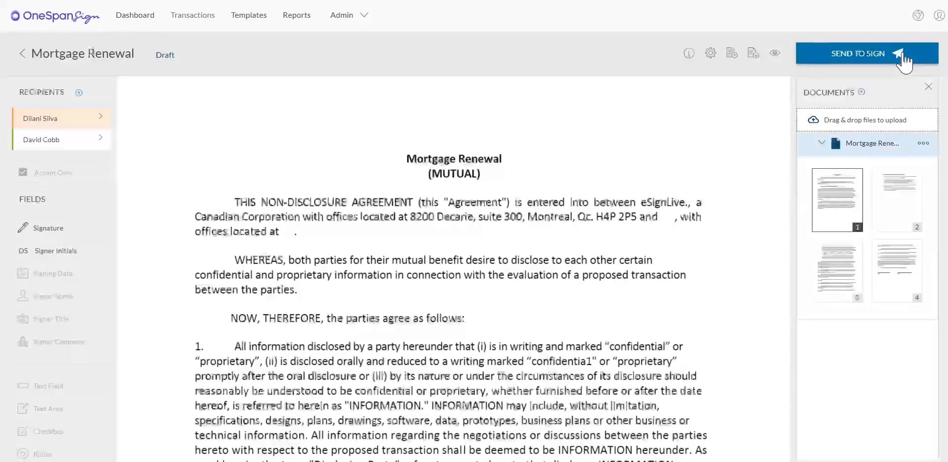
pyautogui.scroll(-9, 624, 302)
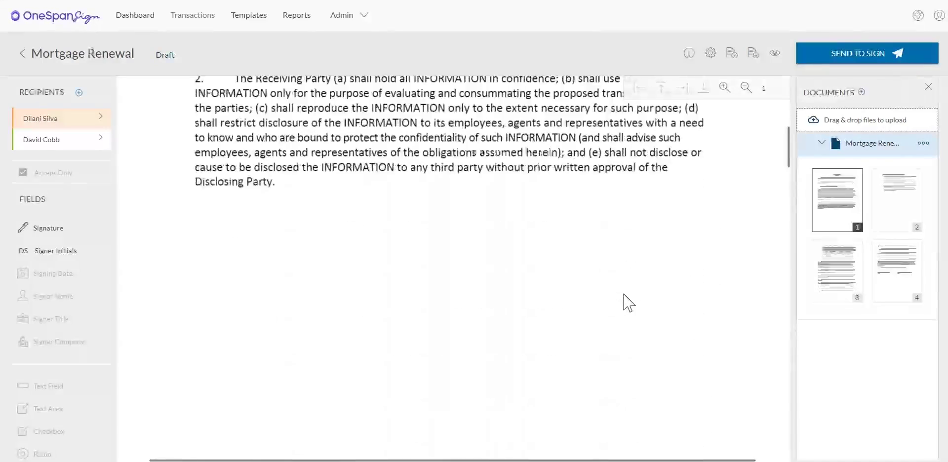
pyautogui.scroll(-15, 625, 303)
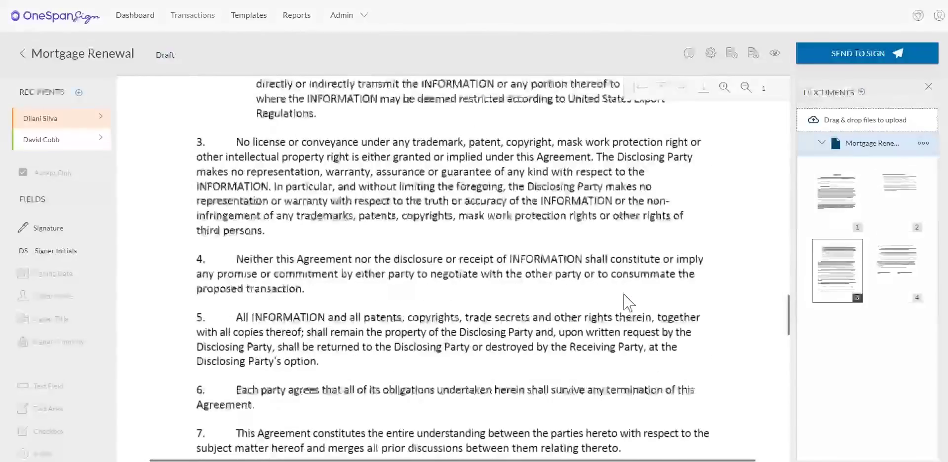
pyautogui.scroll(-10, 624, 302)
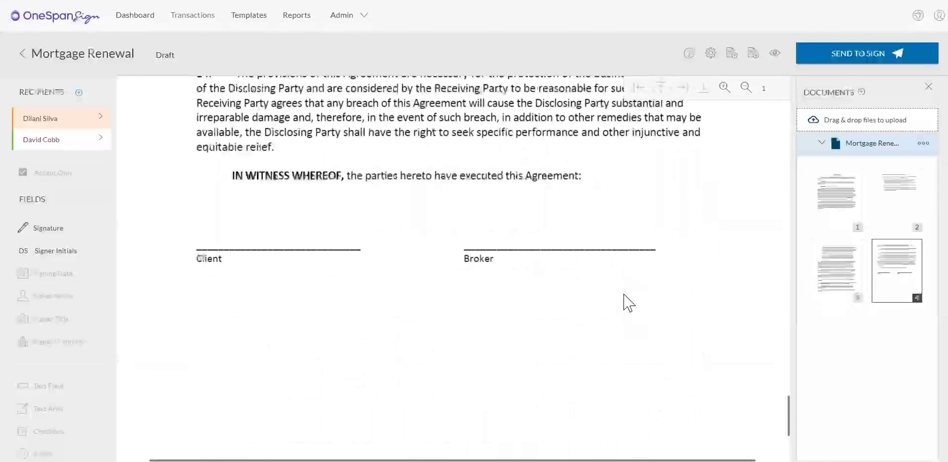
pyautogui.moveTo(44, 228); pyautogui.dragTo(526, 245)
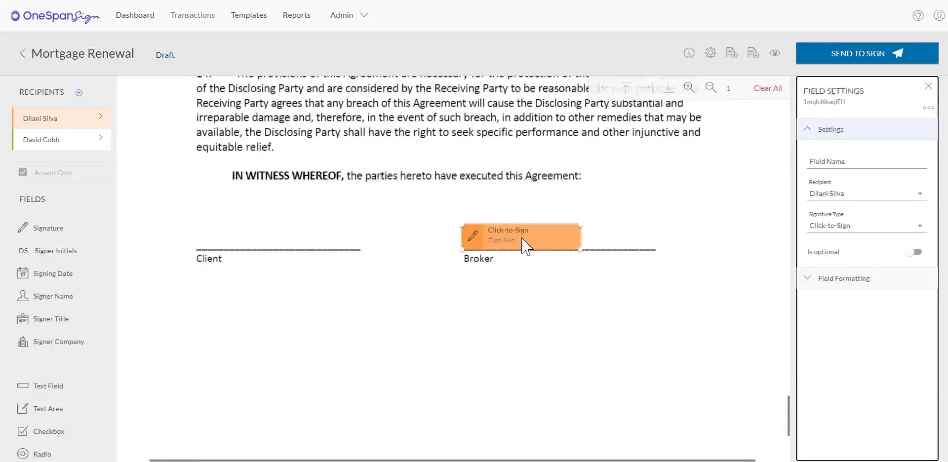
# Place the second signer's signature on the Client line and send the transaction.
pyautogui.click(67, 143)
pyautogui.moveTo(50, 228)
pyautogui.mouseDown()
pyautogui.moveTo(138, 220)
pyautogui.moveTo(258, 247)
pyautogui.mouseUp()
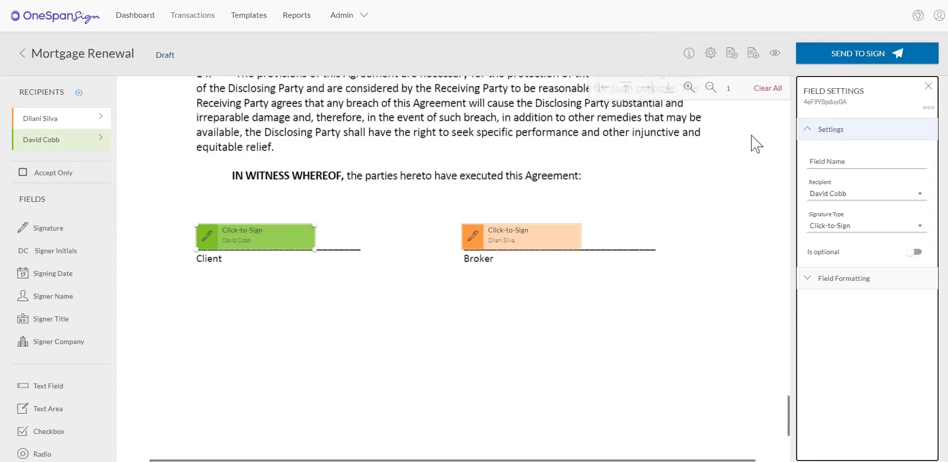
pyautogui.click(866, 56)
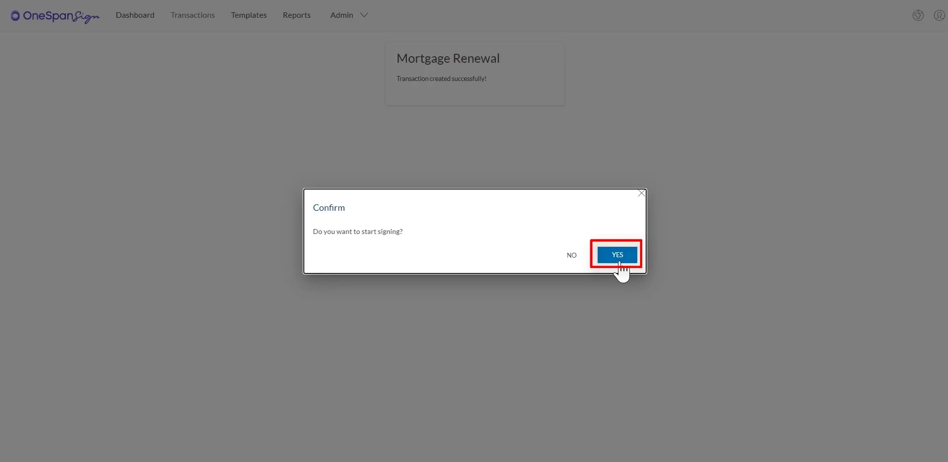
# Start the in-person signing session with the client chosen as the first signer.
pyautogui.click(619, 264)
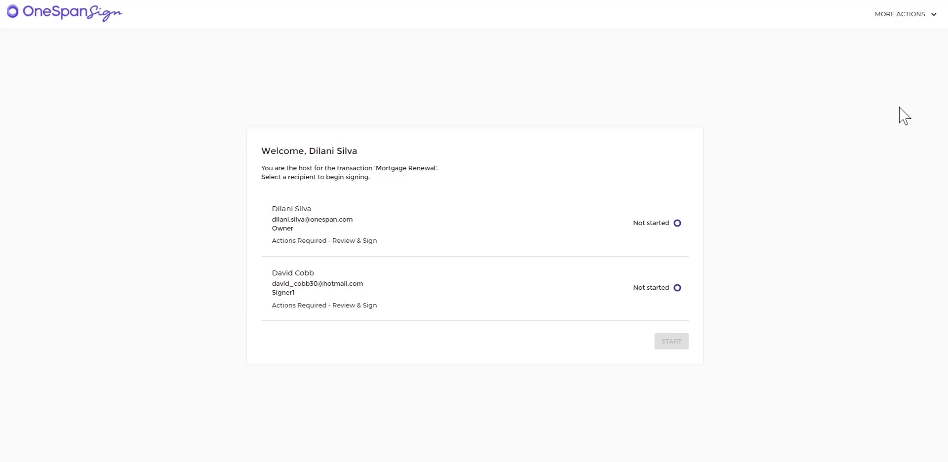
pyautogui.click(554, 292)
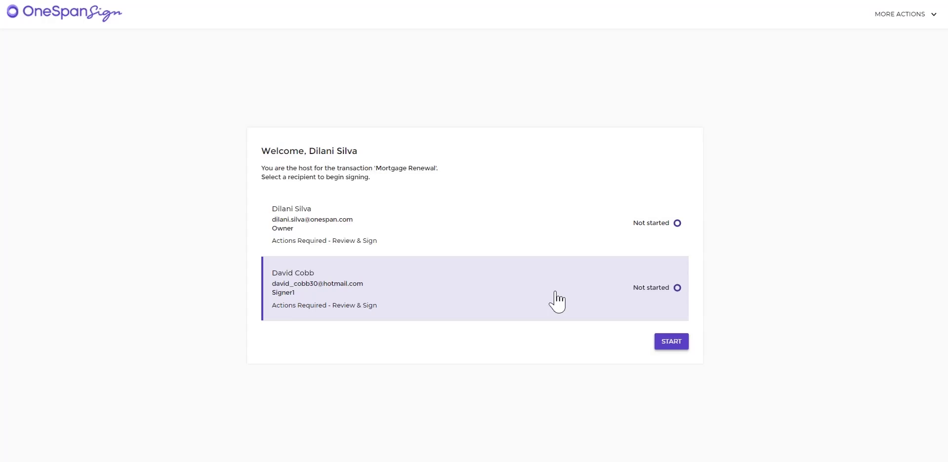
pyautogui.click(674, 345)
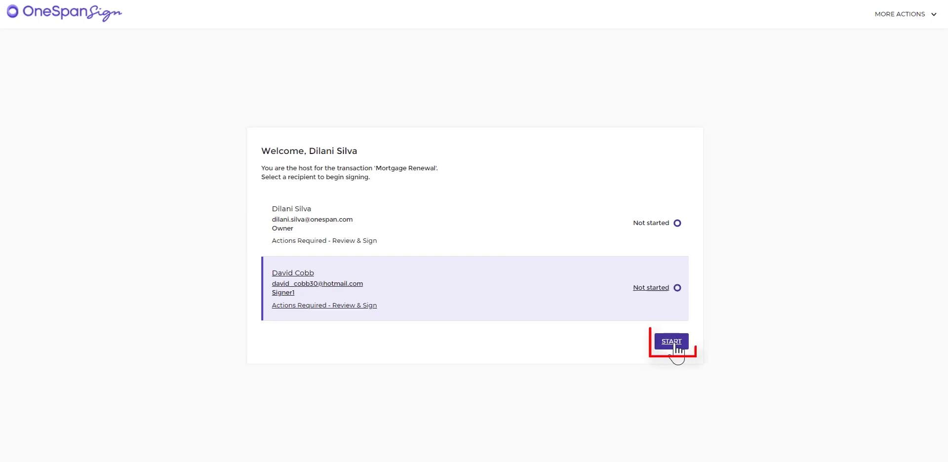
pyautogui.click(675, 344)
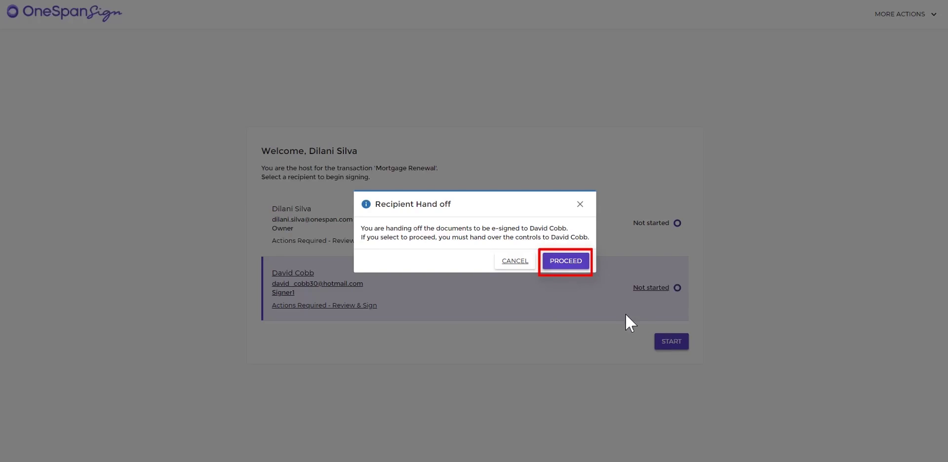
# Accept both hand-off confirmations and submit the client's SMS passcode.
pyautogui.click(576, 267)
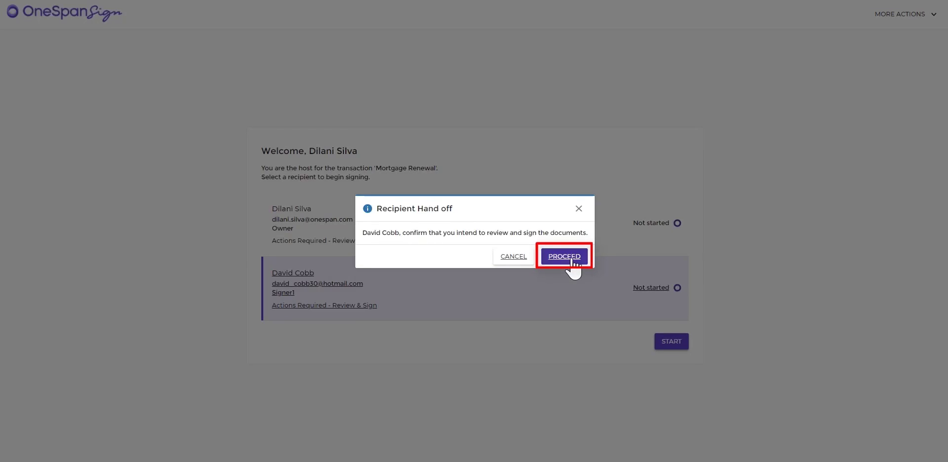
pyautogui.click(574, 262)
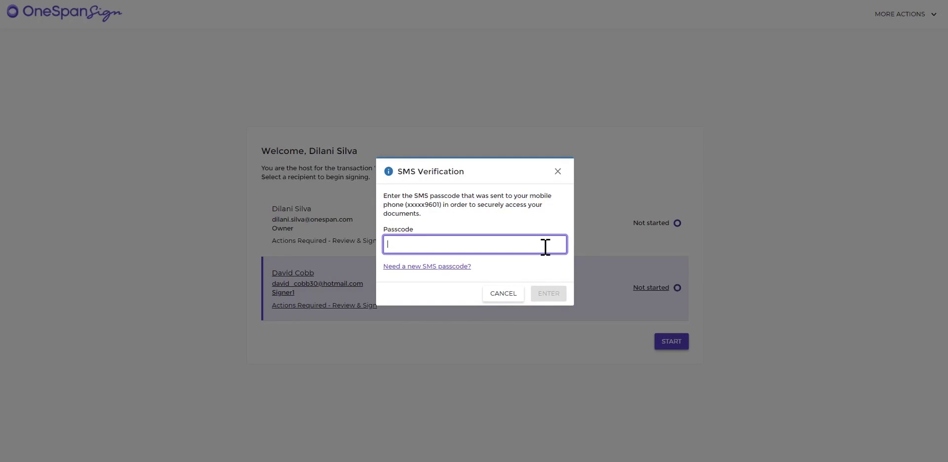
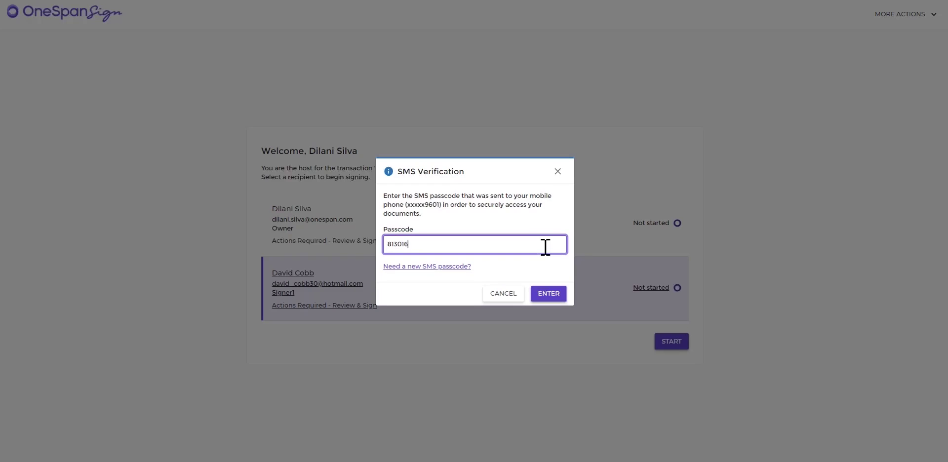
pyautogui.click(552, 297)
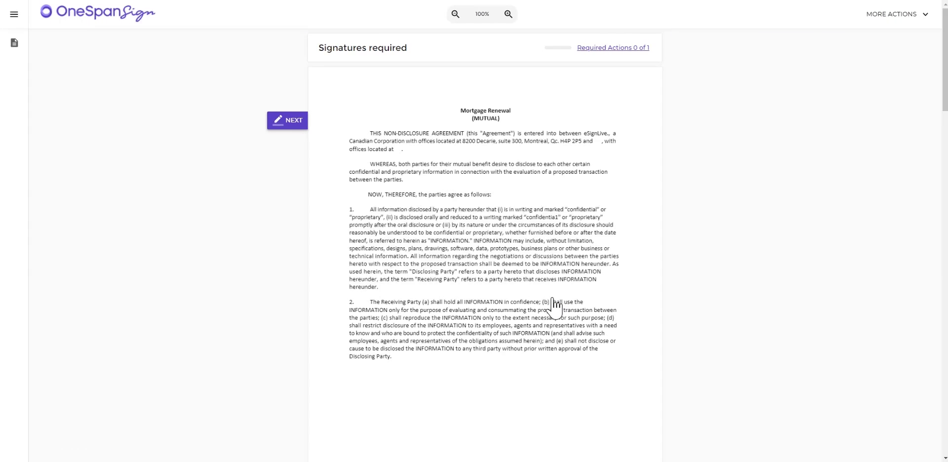
# Sign and confirm the Client signature line, completing the client's session.
pyautogui.click(287, 127)
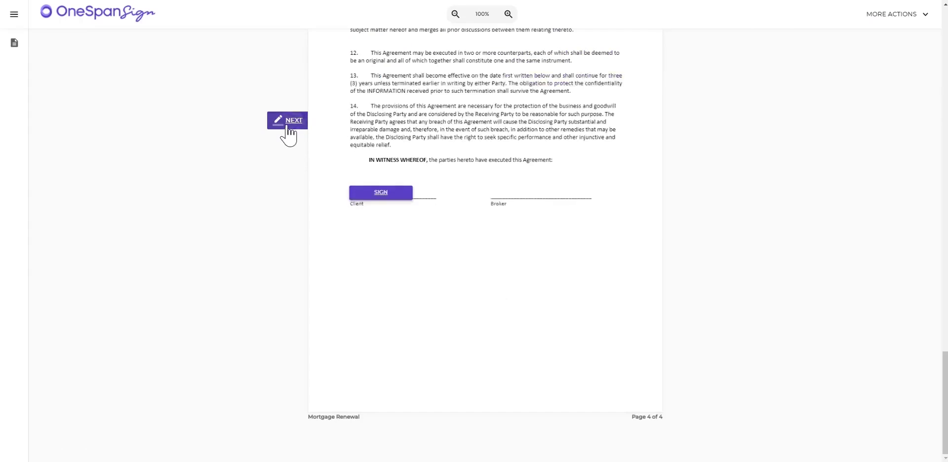
pyautogui.click(381, 193)
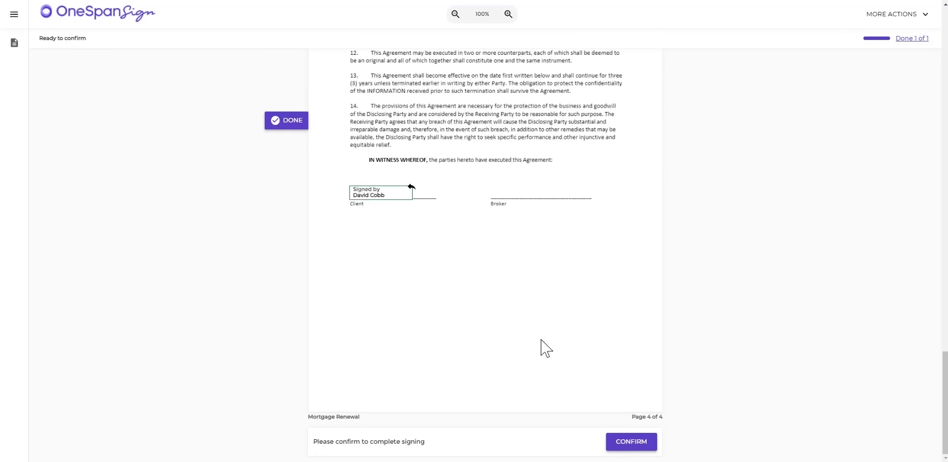
pyautogui.click(630, 444)
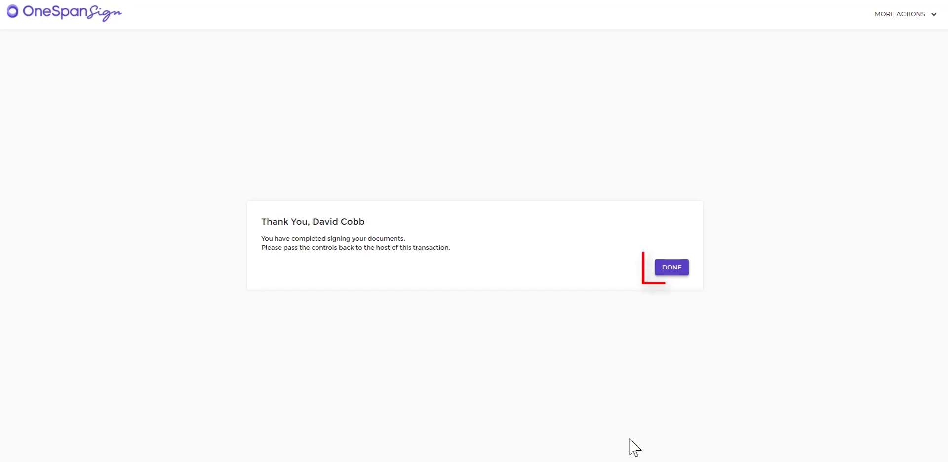
pyautogui.click(670, 269)
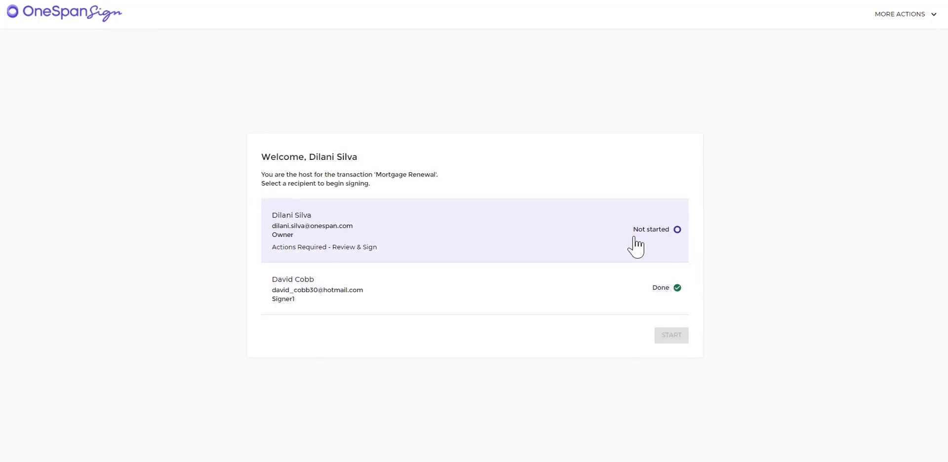
# Start the host's session, then sign and confirm the Broker signature line.
pyautogui.click(637, 244)
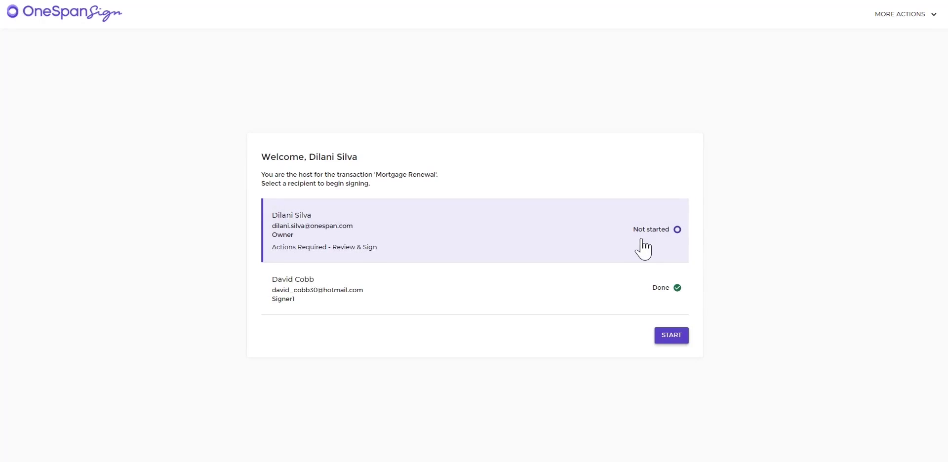
pyautogui.click(680, 341)
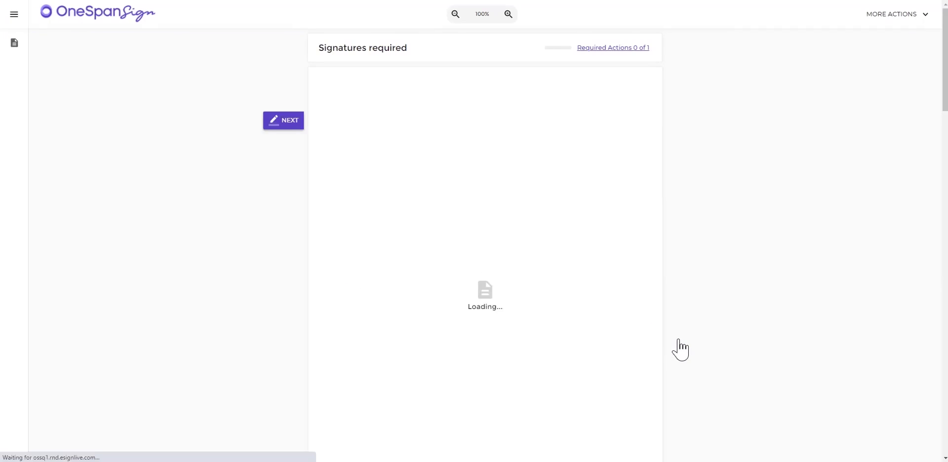
pyautogui.click(291, 126)
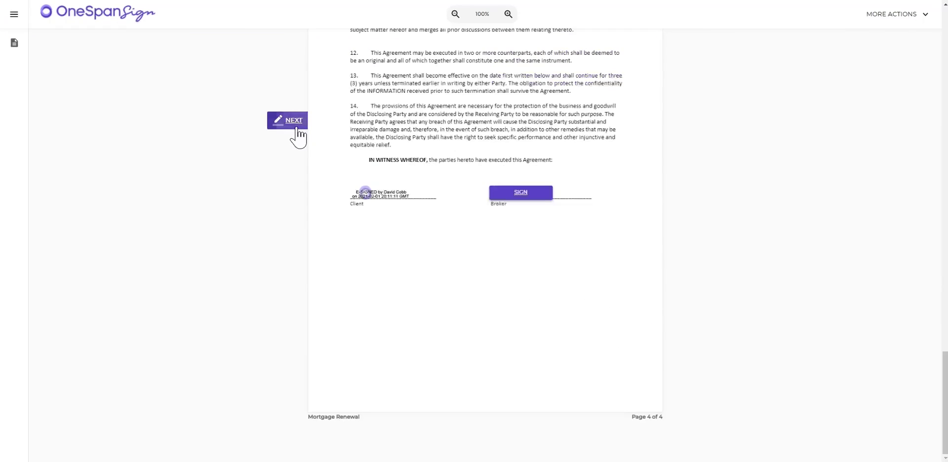
pyautogui.click(514, 196)
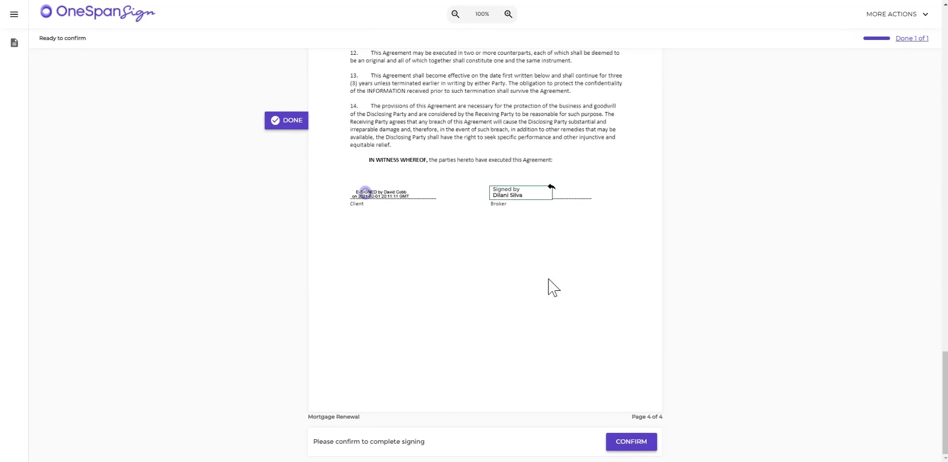
pyautogui.click(628, 440)
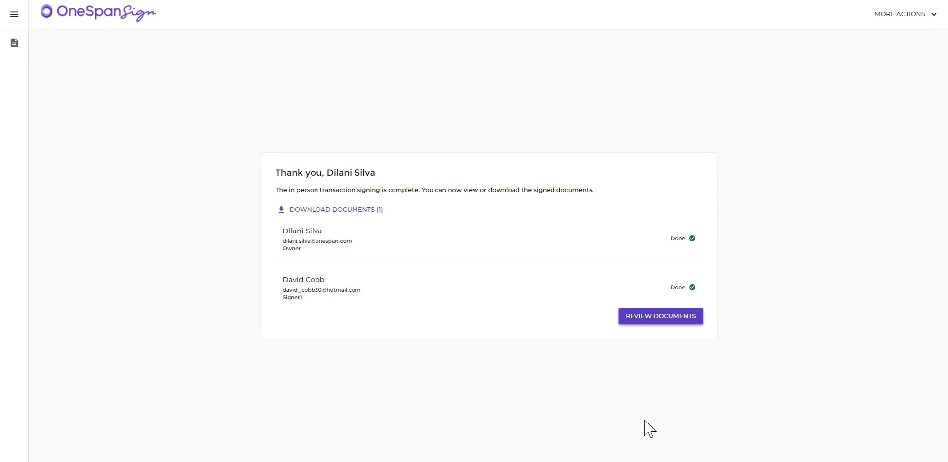
# Open the completed Mortgage Renewal document and scroll through its signed pages.
pyautogui.click(653, 318)
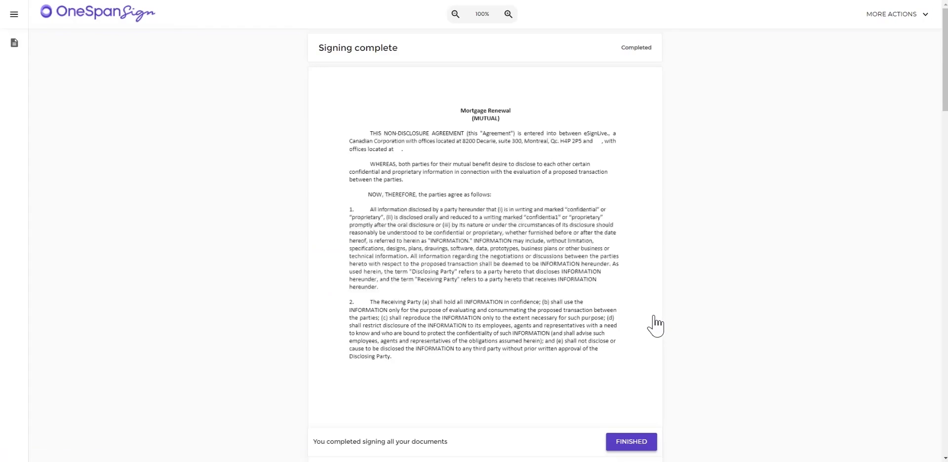
pyautogui.scroll(-15, 656, 326)
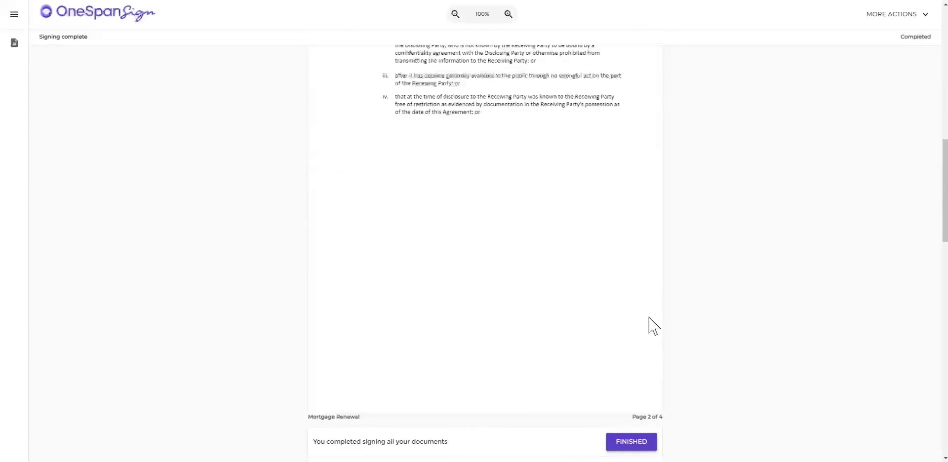
pyautogui.scroll(-16, 654, 326)
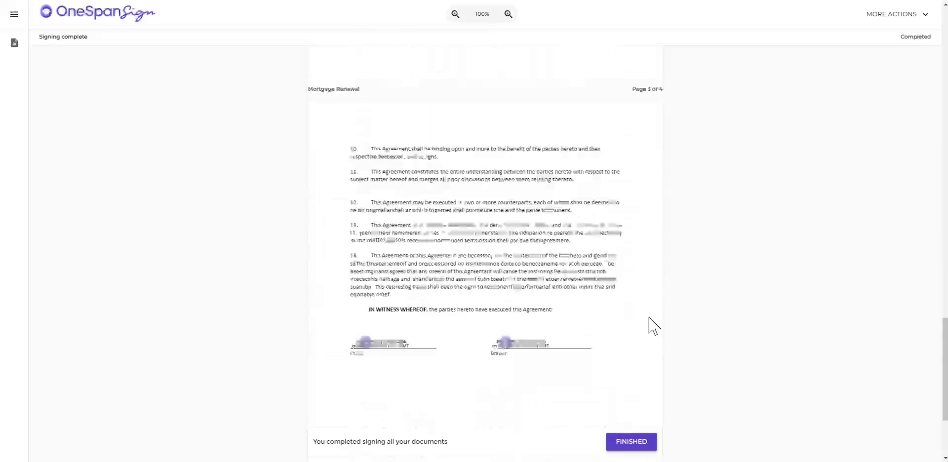